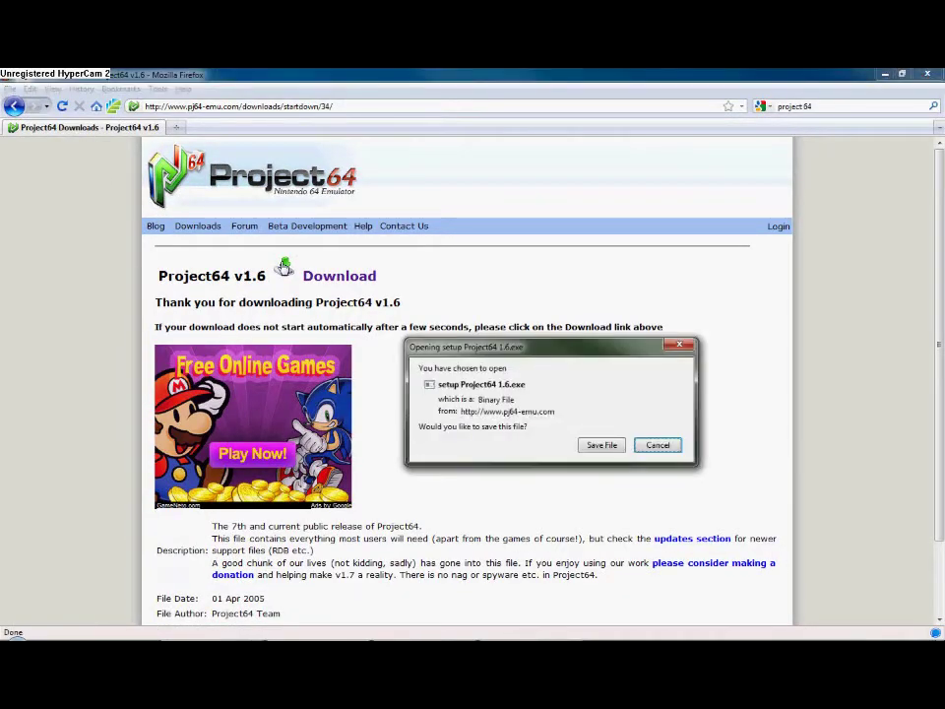
Save the Project64 1.6 installer, setup Project64 1.6(5).exe (2.0 MB), and let the download finish
{"action": "left_click_drag", "start_coordinate": [419, 338], "coordinate": [352, 311]}
{"action": "left_click", "coordinate": [534, 417]}
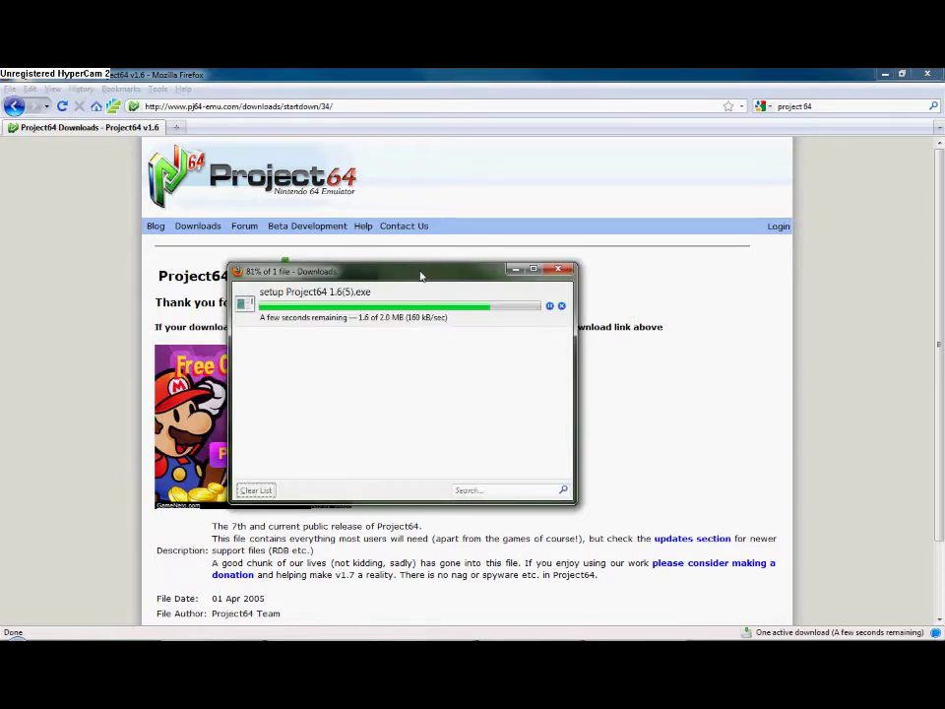
{"action": "left_click_drag", "start_coordinate": [421, 275], "coordinate": [491, 269]}
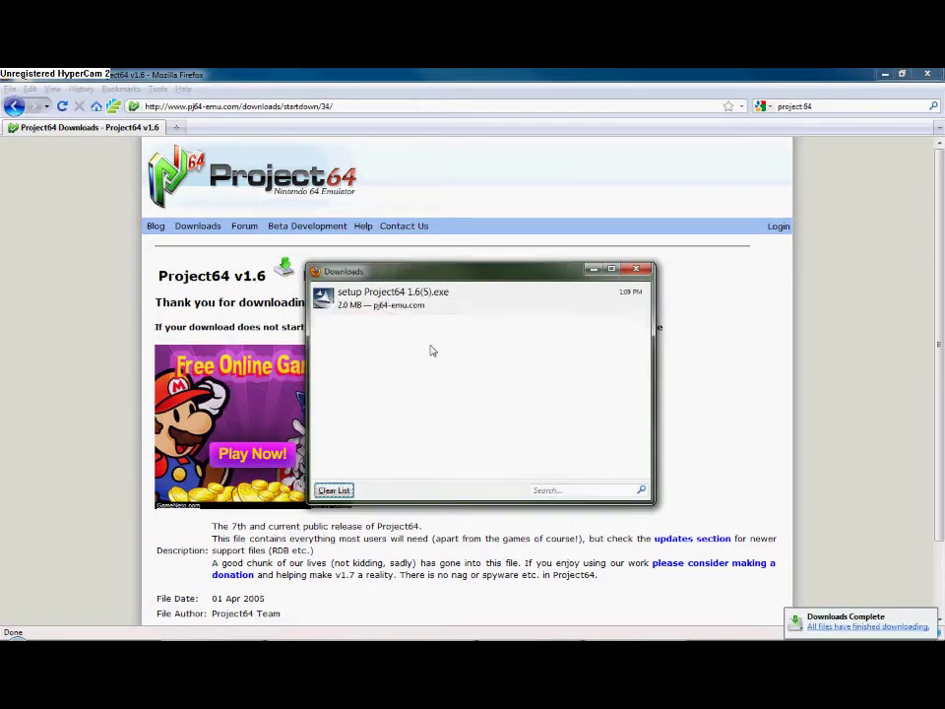
{"action": "left_click", "coordinate": [403, 300]}
Run setup Project64 1.6(5).exe and install Project64 1.6 into the default Program Files folder
{"action": "double_click", "coordinate": [403, 301]}
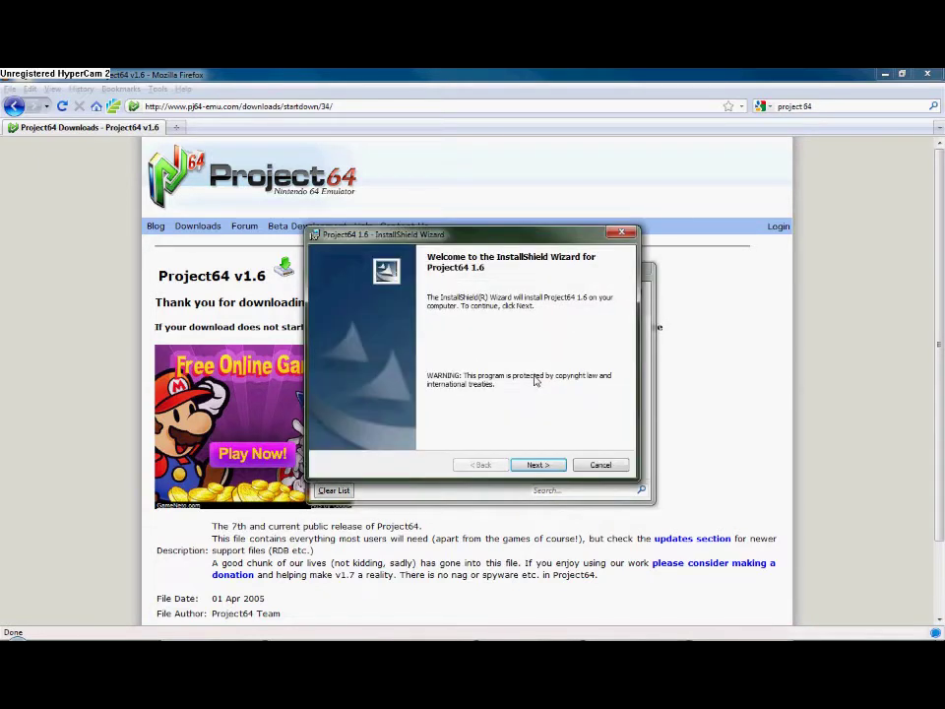
{"action": "left_click", "coordinate": [544, 466]}
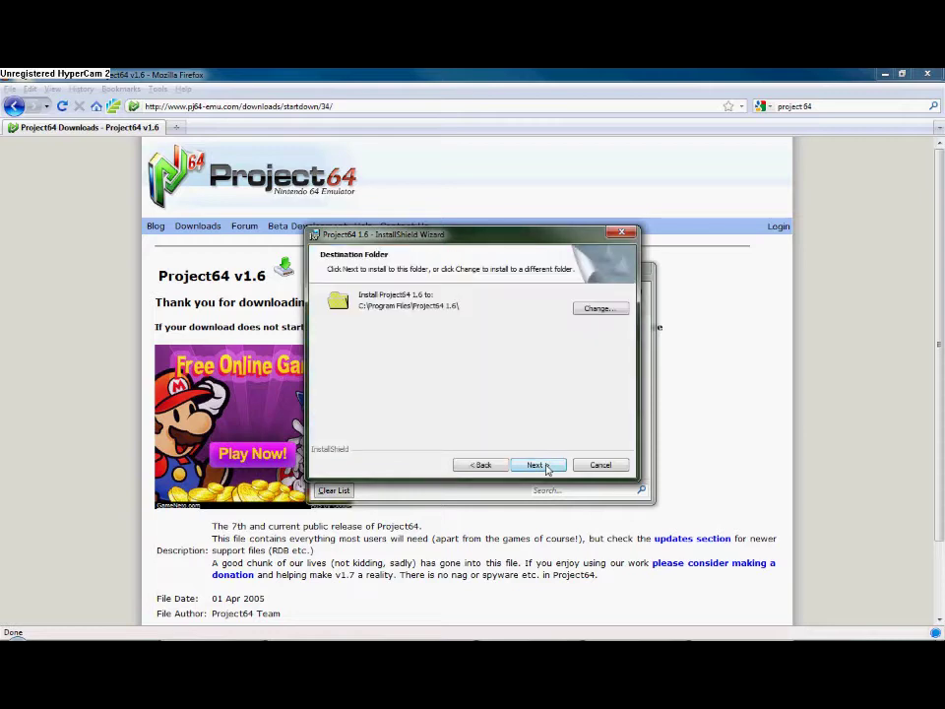
{"action": "left_click", "coordinate": [602, 309]}
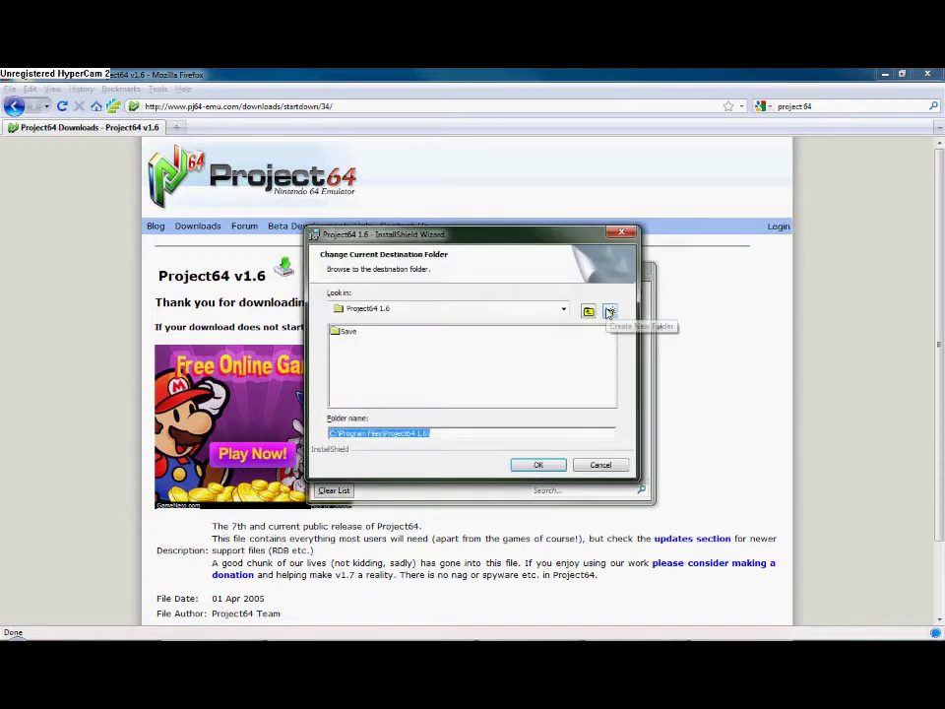
{"action": "left_click", "coordinate": [557, 469]}
{"action": "left_click", "coordinate": [557, 471]}
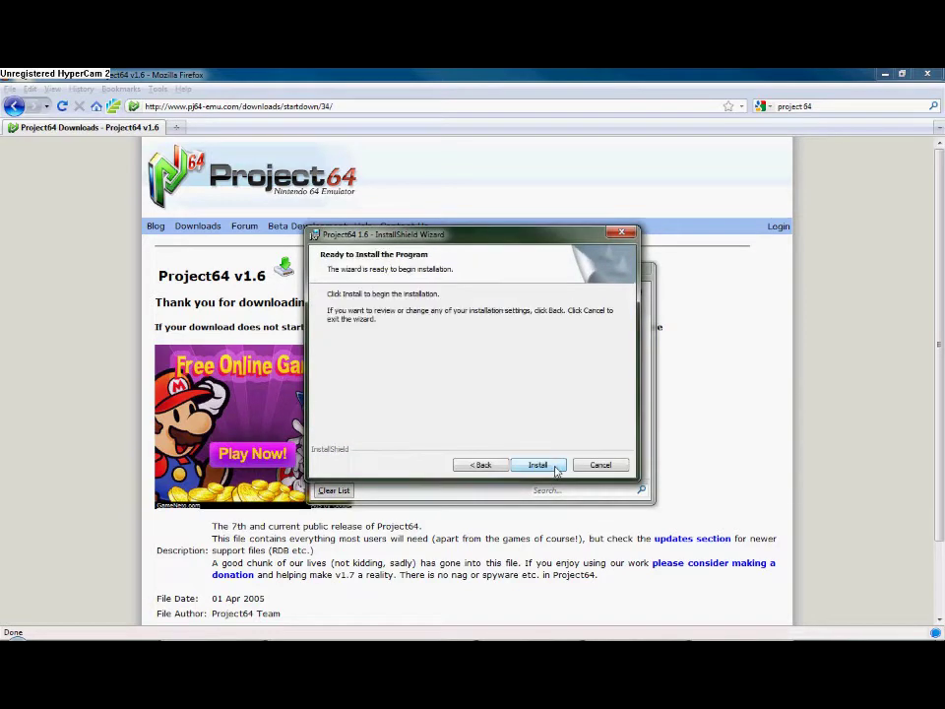
{"action": "left_click", "coordinate": [557, 471]}
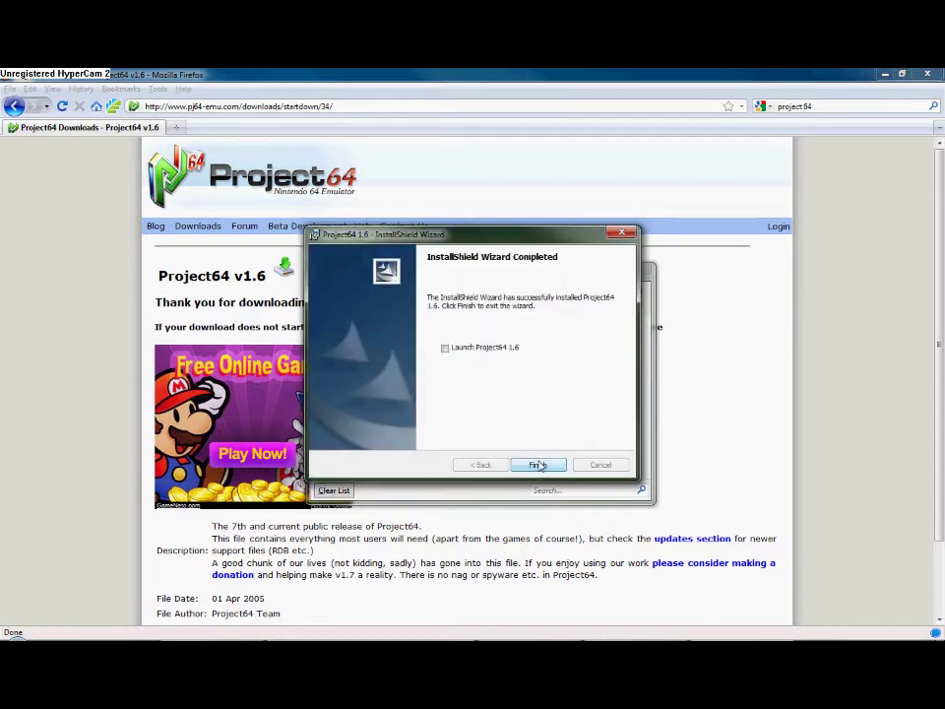
{"action": "left_click", "coordinate": [537, 465]}
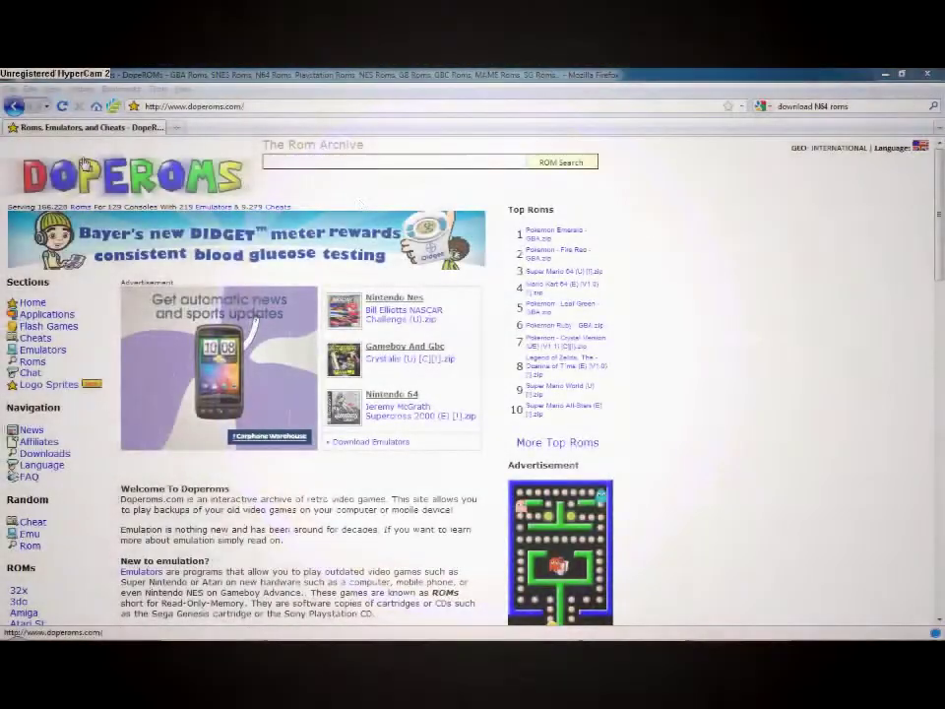
Open DopeRoms' Nintendo 64 ROM list and quick-search it for 'super mario 64'
{"action": "scroll", "coordinate": [328, 415], "scroll_direction": "down", "scroll_amount": 6}
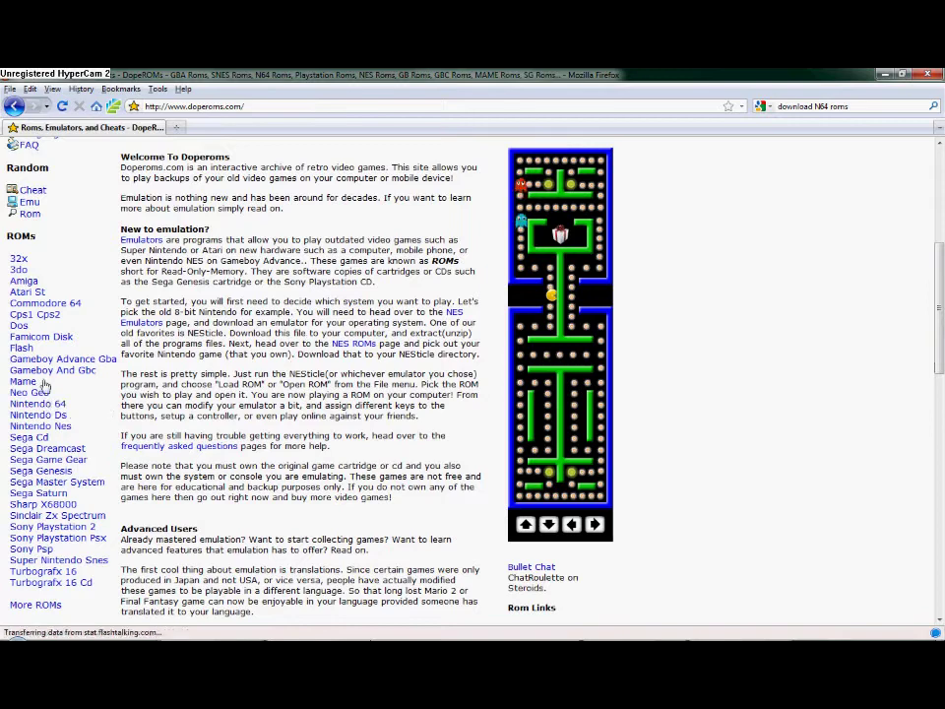
{"action": "left_click", "coordinate": [38, 403]}
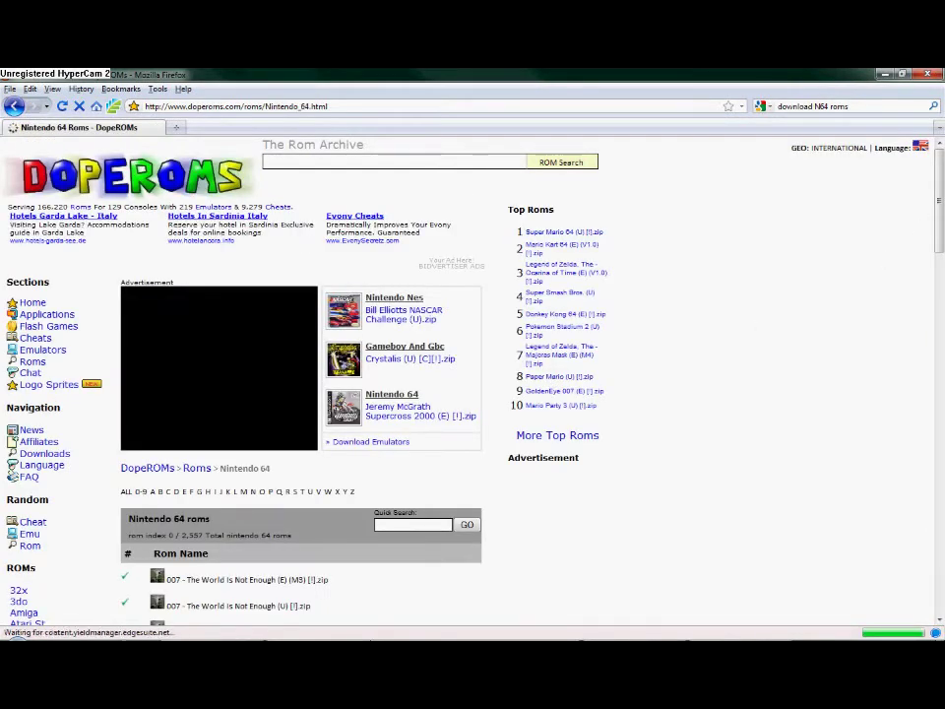
{"action": "left_click_drag", "start_coordinate": [940, 197], "coordinate": [921, 262]}
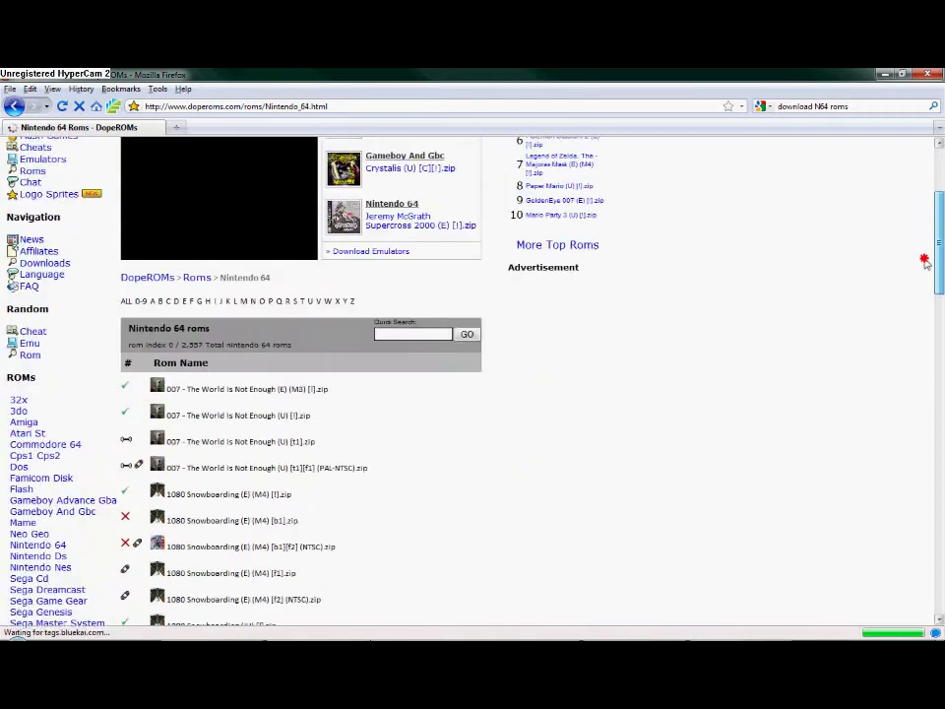
{"action": "scroll", "coordinate": [422, 281], "scroll_direction": "down", "scroll_amount": 1}
{"action": "left_click", "coordinate": [421, 289]}
{"action": "type", "text": "super mario 64"}
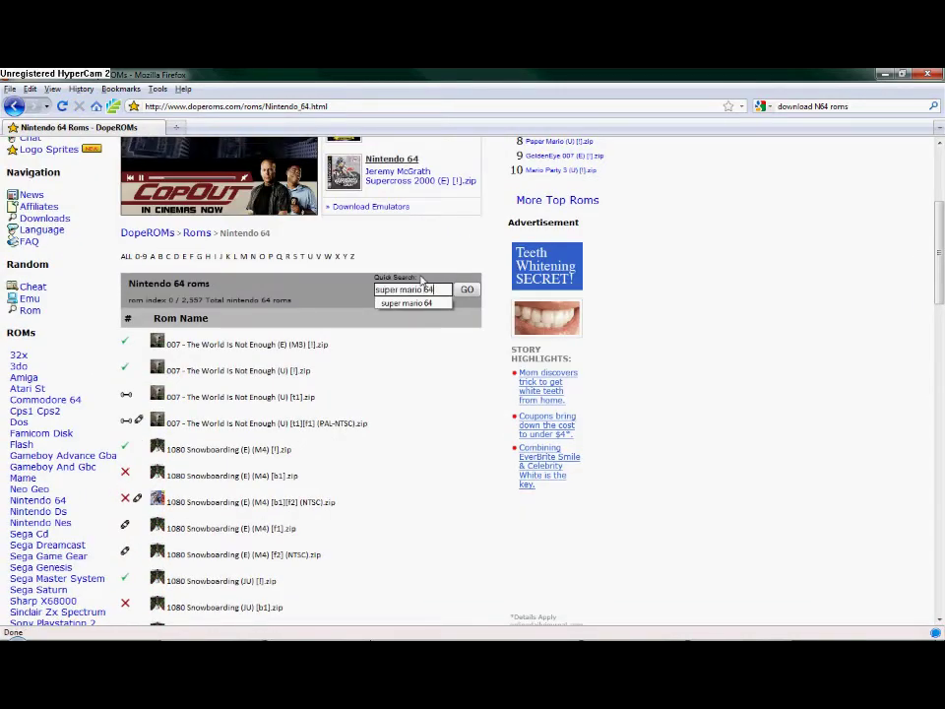
{"action": "key", "text": "Return"}
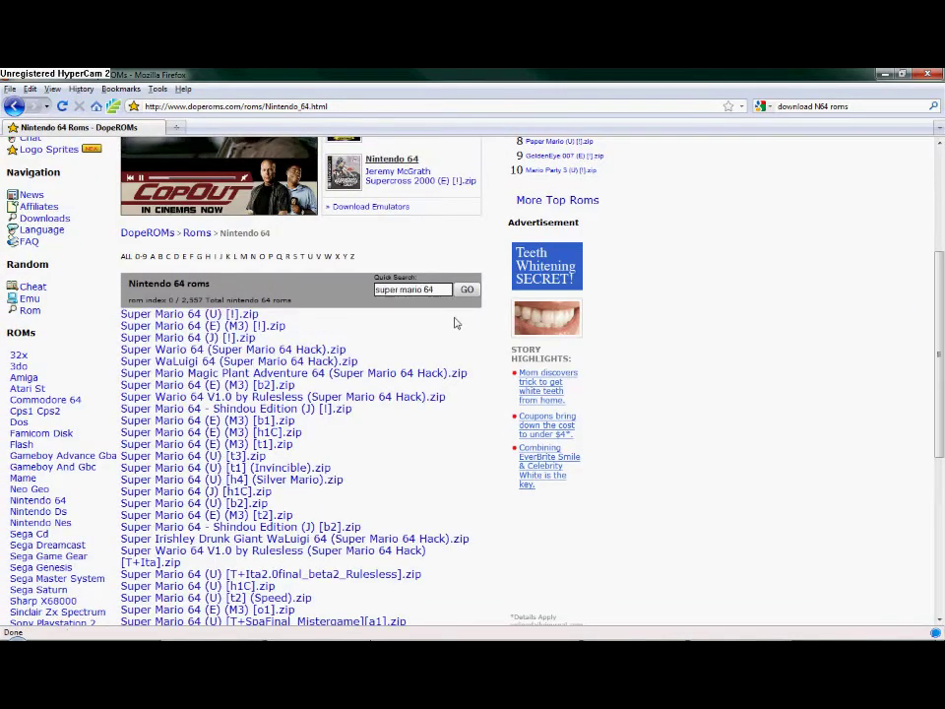
{"action": "mouse_move", "coordinate": [939, 296]}
{"action": "left_mouse_down"}
{"action": "mouse_move", "coordinate": [939, 405]}
{"action": "mouse_move", "coordinate": [922, 293]}
{"action": "left_mouse_up"}
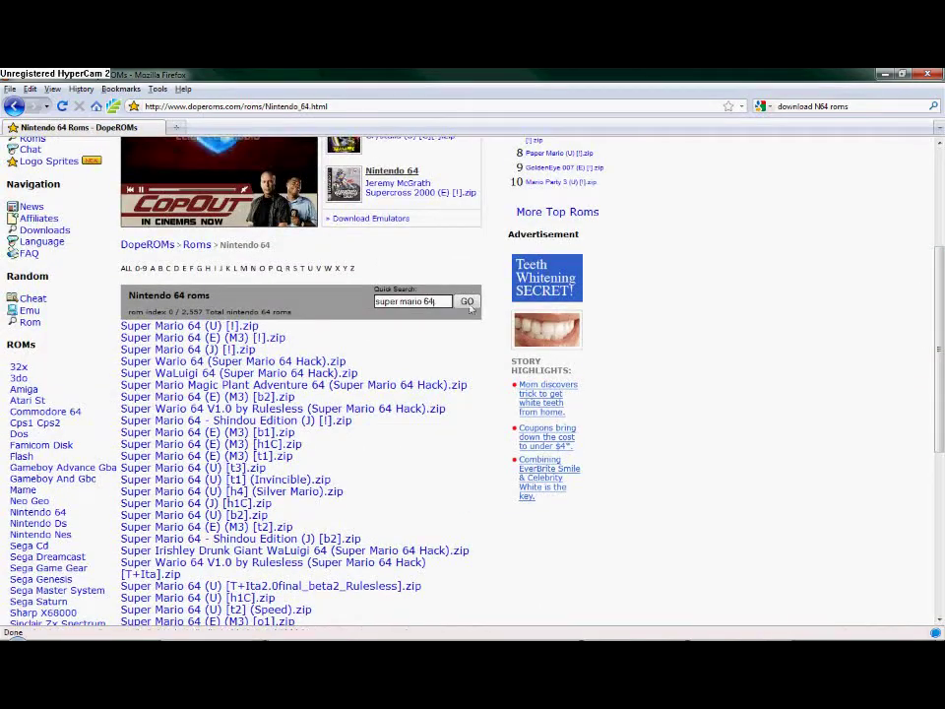
Download Super Mario 64 (E) (M3) [!].zip from DopeRoms, set to open with ALZip
{"action": "left_click", "coordinate": [212, 337]}
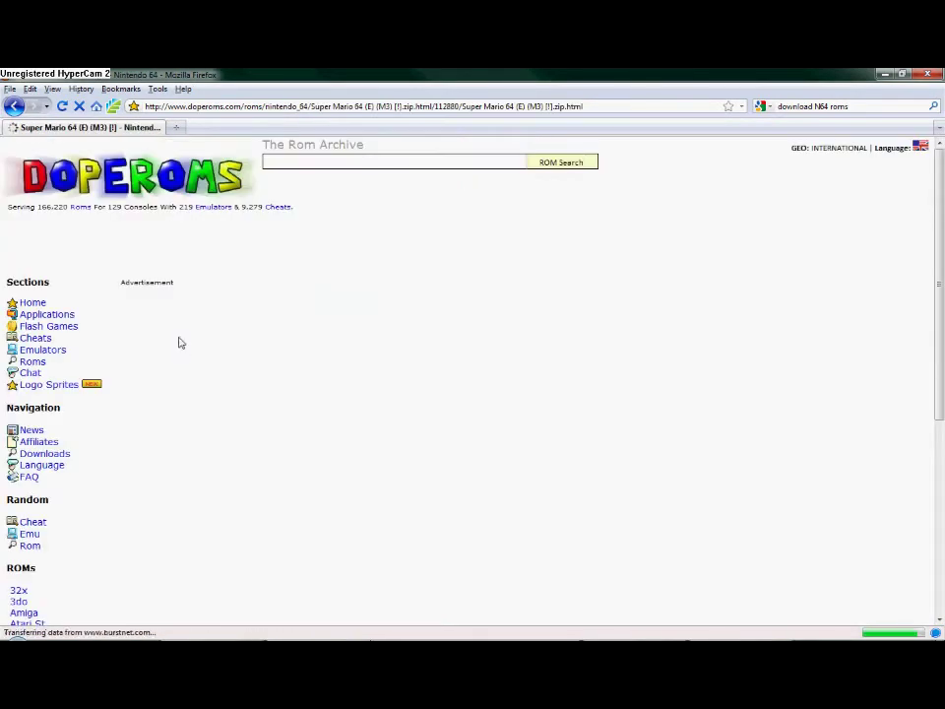
{"action": "left_click_drag", "start_coordinate": [939, 280], "coordinate": [940, 426]}
{"action": "scroll", "coordinate": [833, 428], "scroll_direction": "up", "scroll_amount": 2}
{"action": "left_click", "coordinate": [298, 444]}
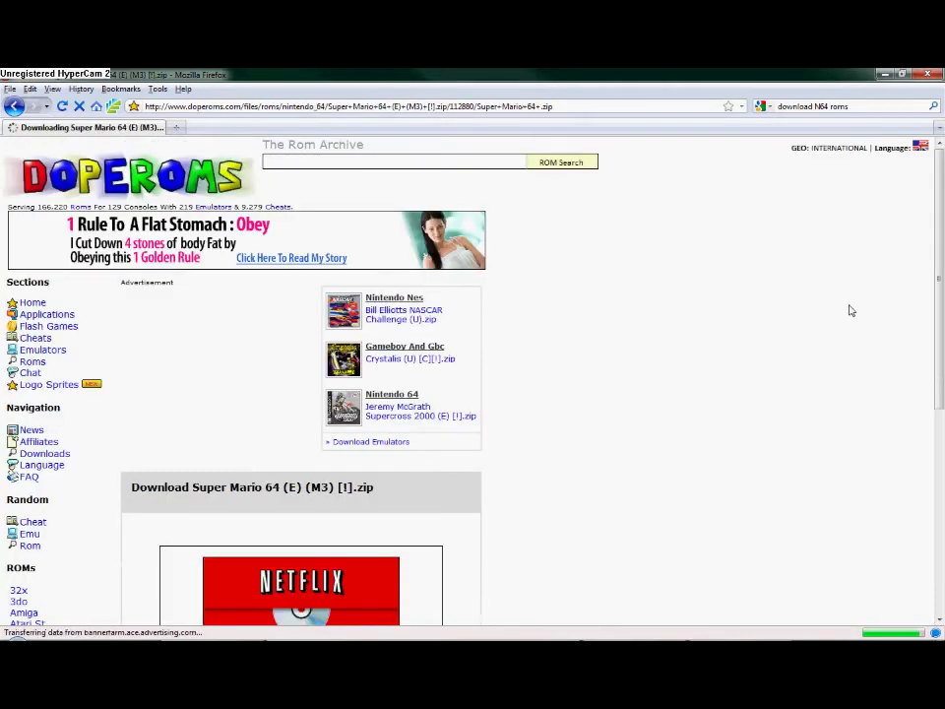
{"action": "scroll", "coordinate": [412, 431], "scroll_direction": "down", "scroll_amount": 12}
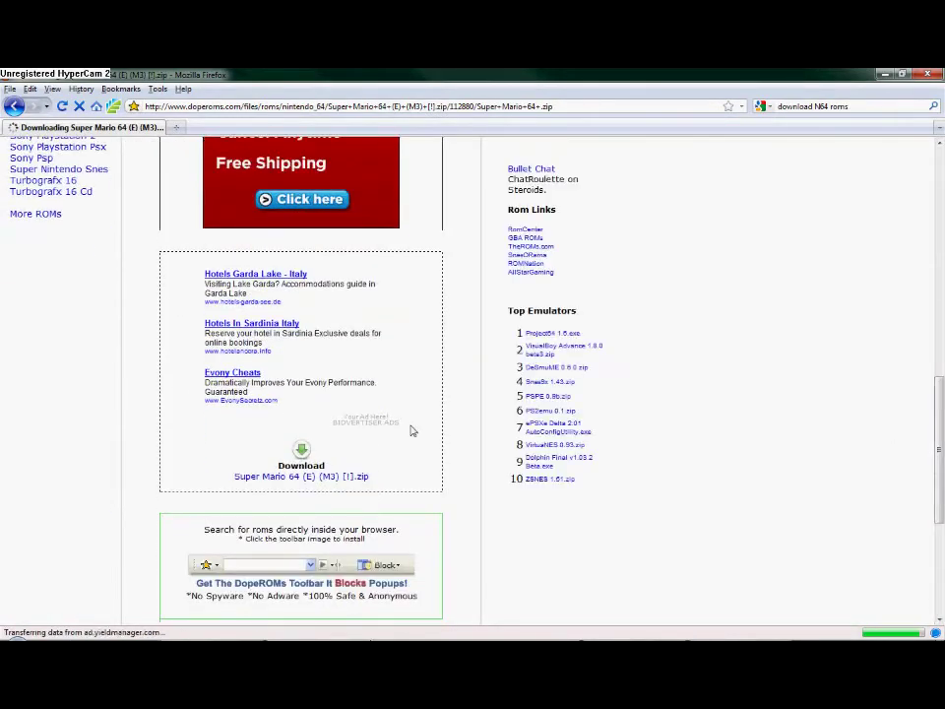
{"action": "left_click", "coordinate": [305, 476]}
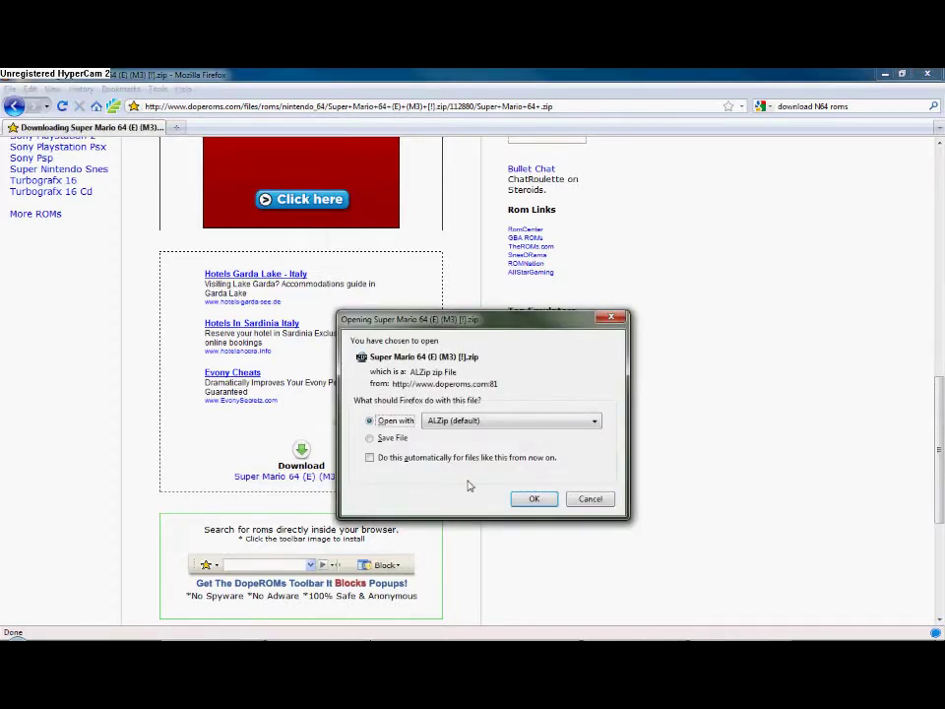
{"action": "left_click_drag", "start_coordinate": [509, 323], "coordinate": [520, 278]}
{"action": "left_click", "coordinate": [542, 449]}
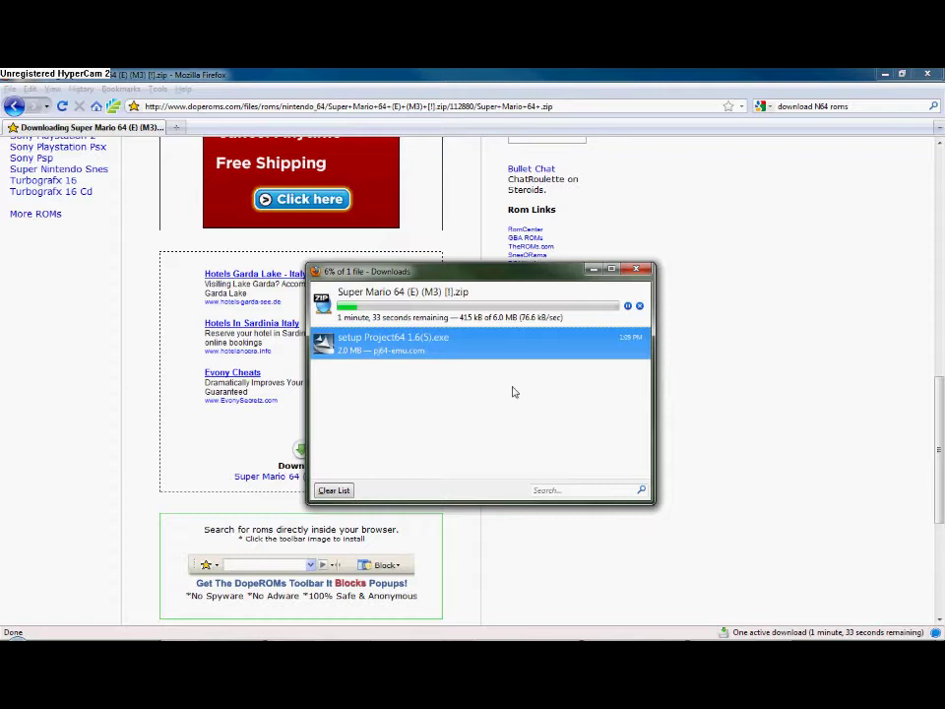
{"action": "left_click_drag", "start_coordinate": [512, 277], "coordinate": [504, 256]}
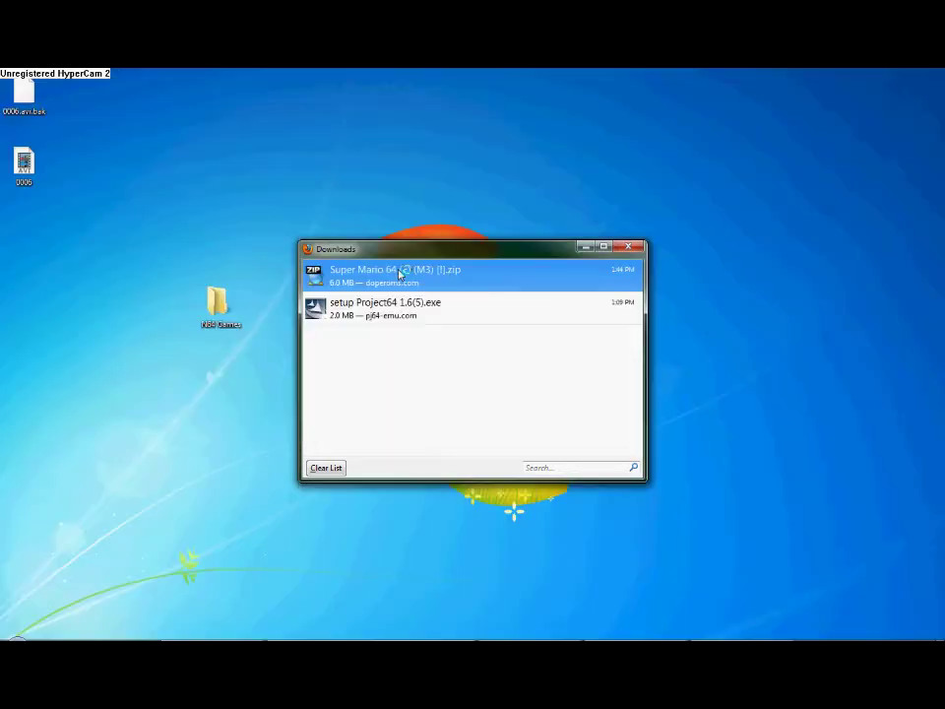
Extract Super Mario 64 (E) (M3) [!].z64 from the zip into the desktop N64 Games folder
{"action": "double_click", "coordinate": [398, 274]}
{"action": "left_click", "coordinate": [564, 409]}
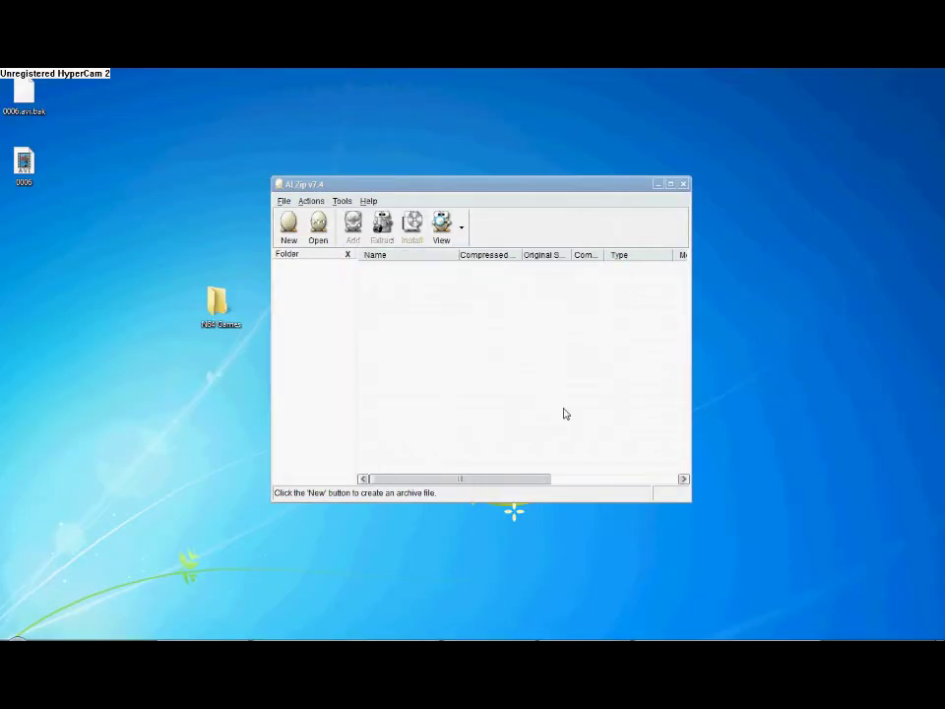
{"action": "left_click", "coordinate": [418, 268]}
{"action": "right_click", "coordinate": [419, 272]}
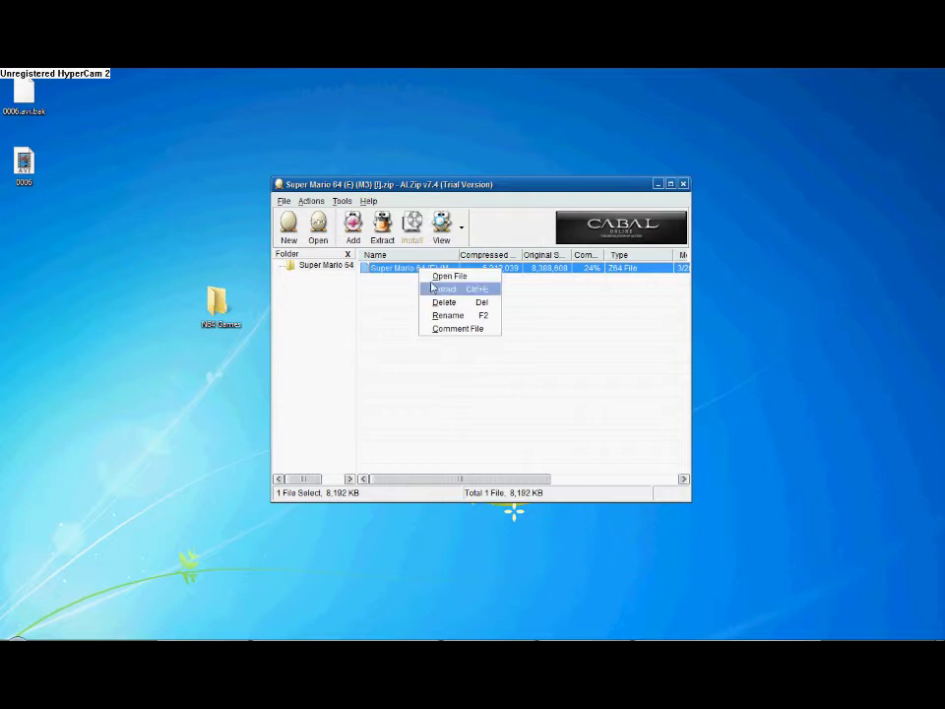
{"action": "left_click", "coordinate": [443, 287]}
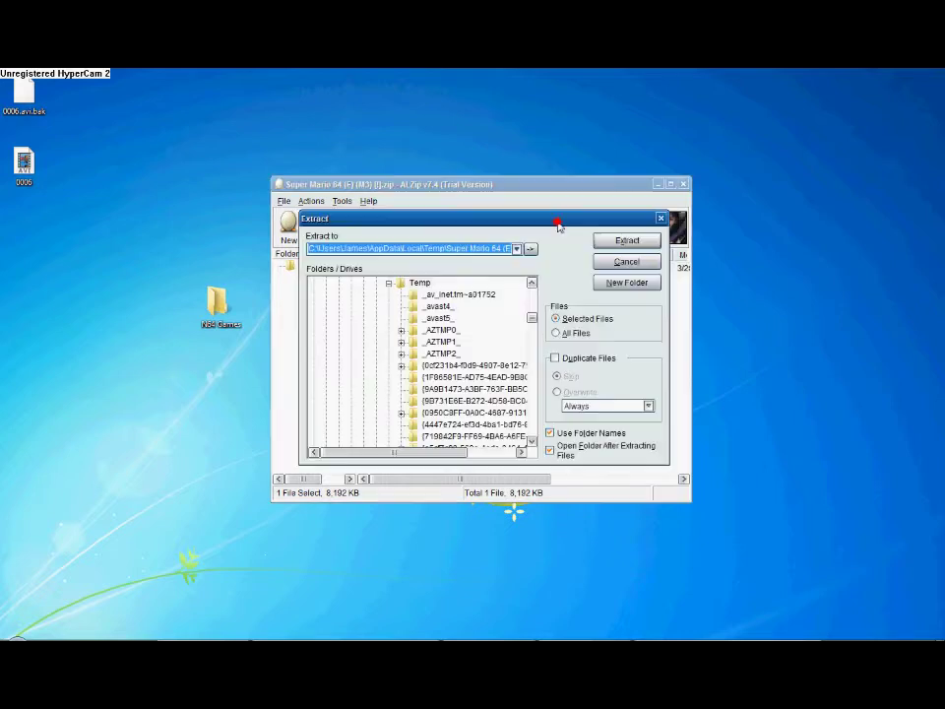
{"action": "left_click_drag", "start_coordinate": [536, 317], "coordinate": [551, 448]}
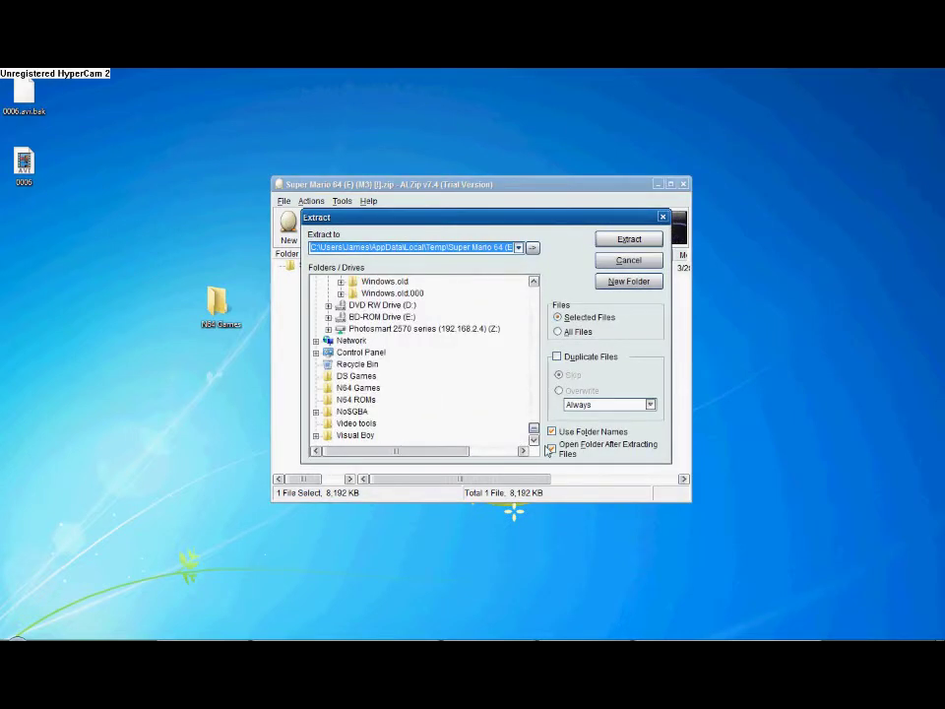
{"action": "left_click", "coordinate": [359, 388]}
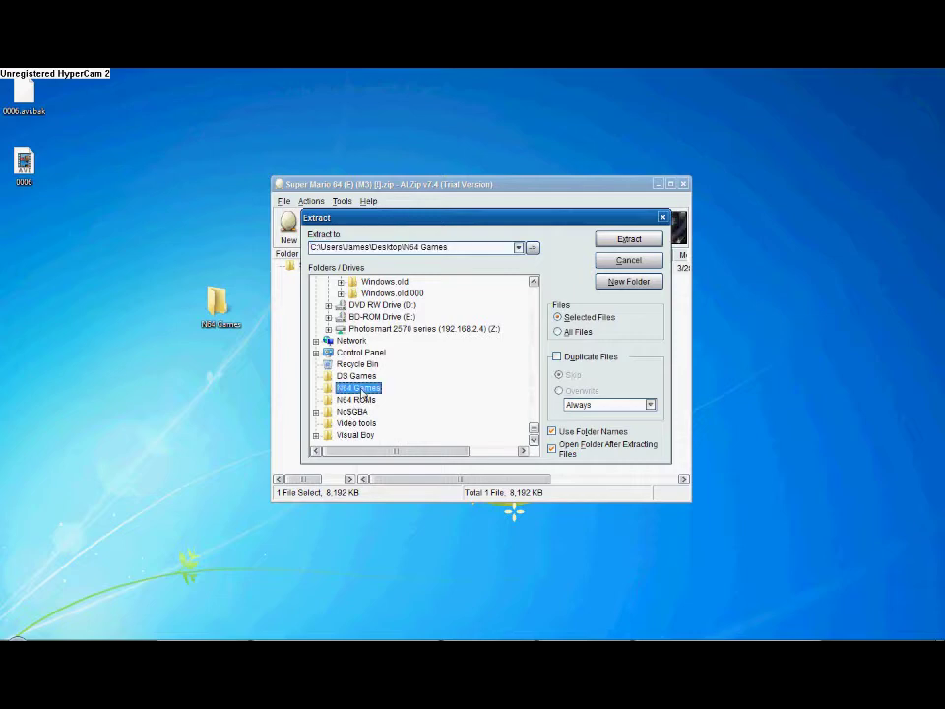
{"action": "left_click", "coordinate": [630, 240]}
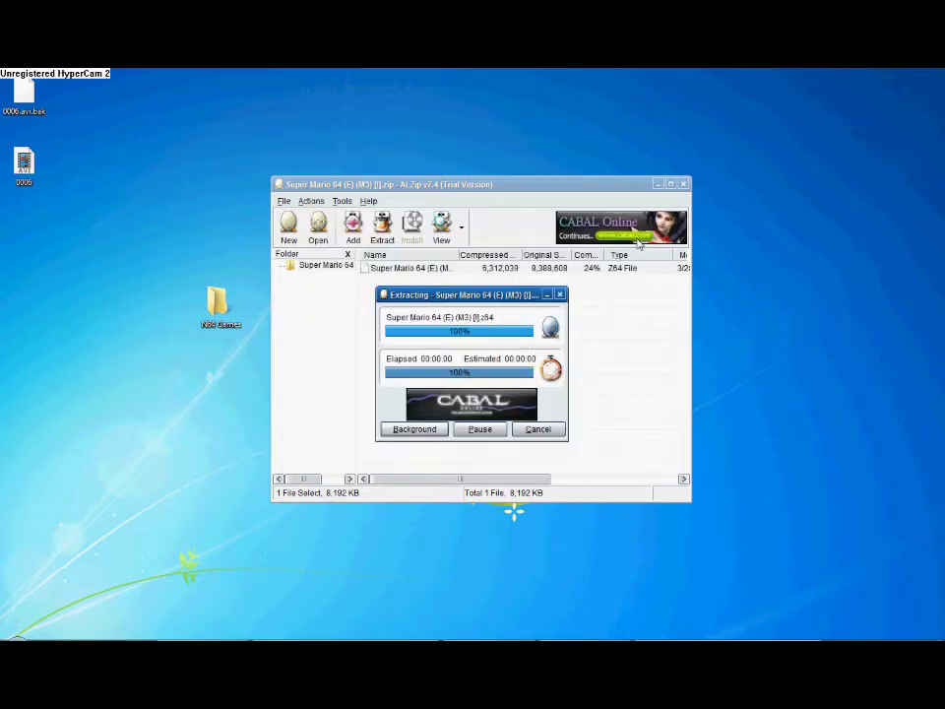
Check the ROM is in N64 Games, close the windows, and launch Project64
{"action": "left_click", "coordinate": [657, 185]}
{"action": "double_click", "coordinate": [218, 305]}
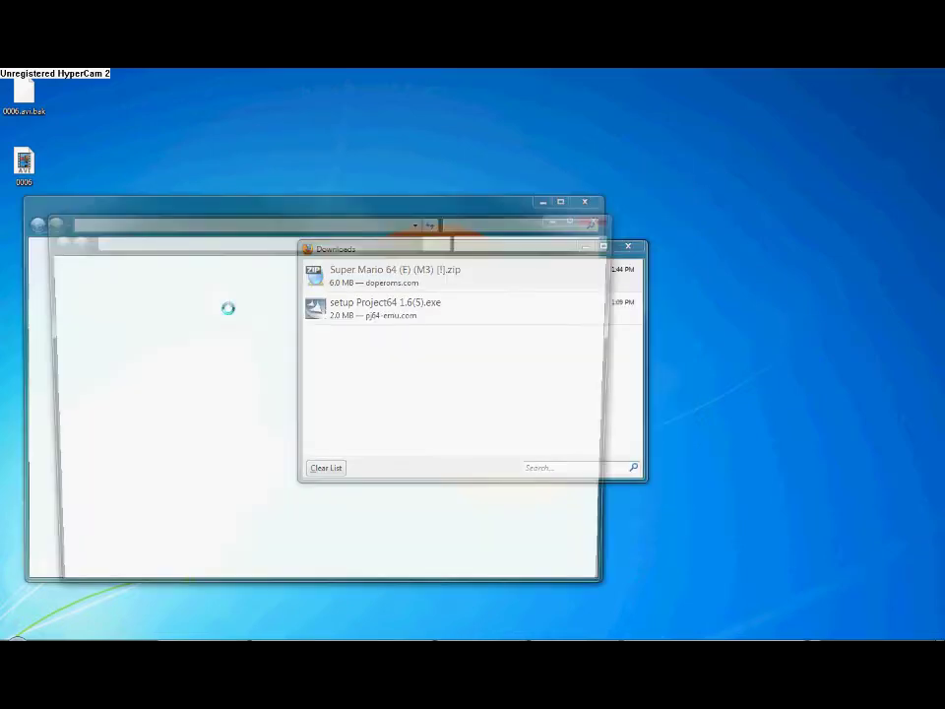
{"action": "left_click", "coordinate": [236, 300]}
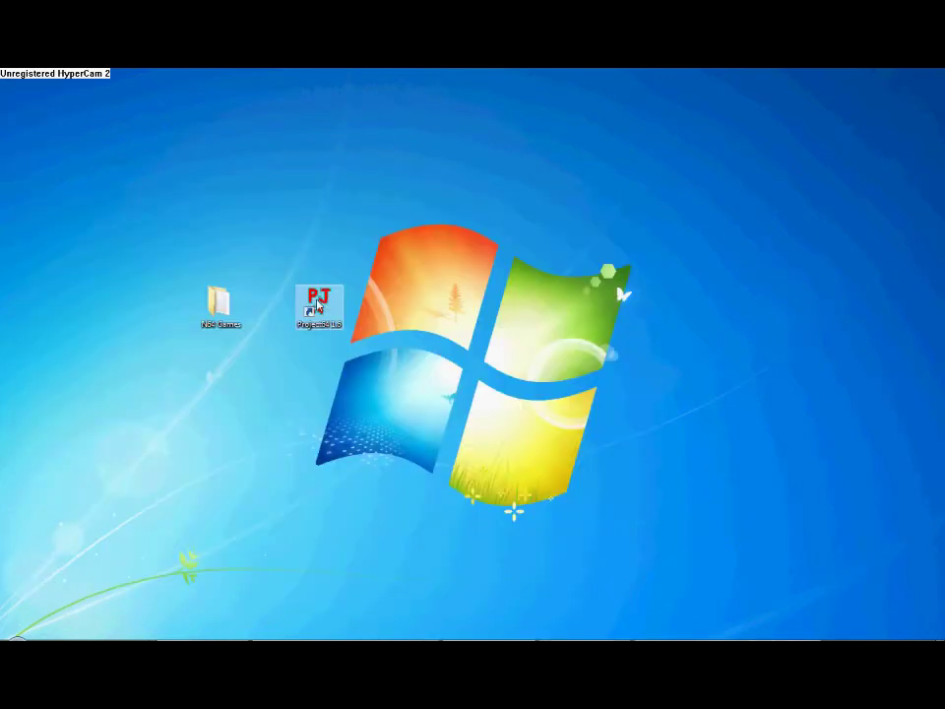
{"action": "double_click", "coordinate": [318, 307]}
Confirm the language, then load Super Mario 64 (E) (M3) [!].z64 via File > Open Rom
{"action": "left_click", "coordinate": [547, 410]}
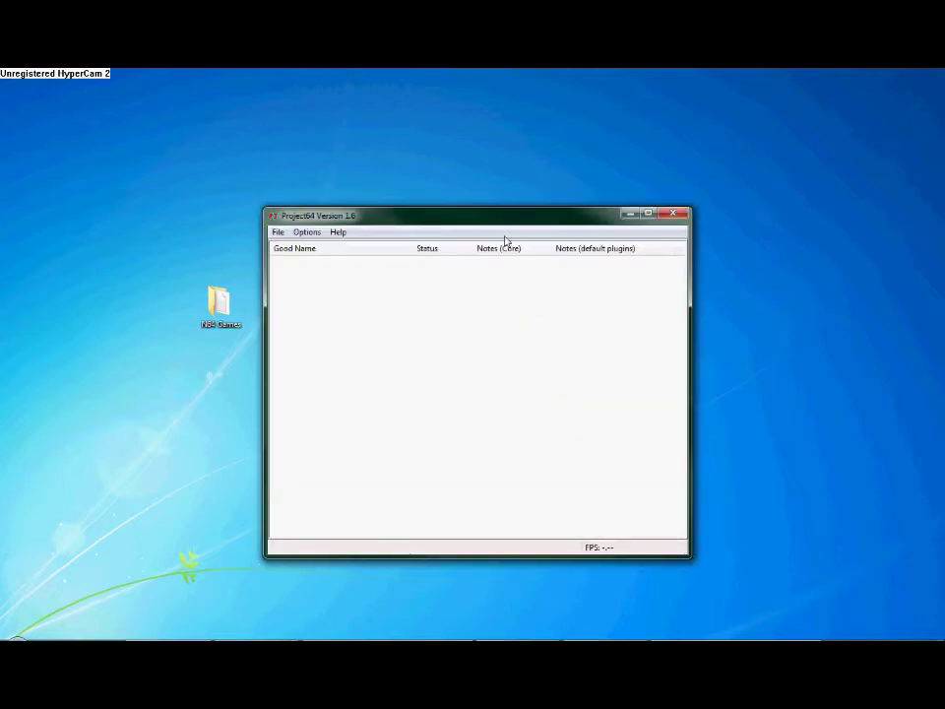
{"action": "left_click", "coordinate": [277, 232]}
{"action": "left_click", "coordinate": [300, 252]}
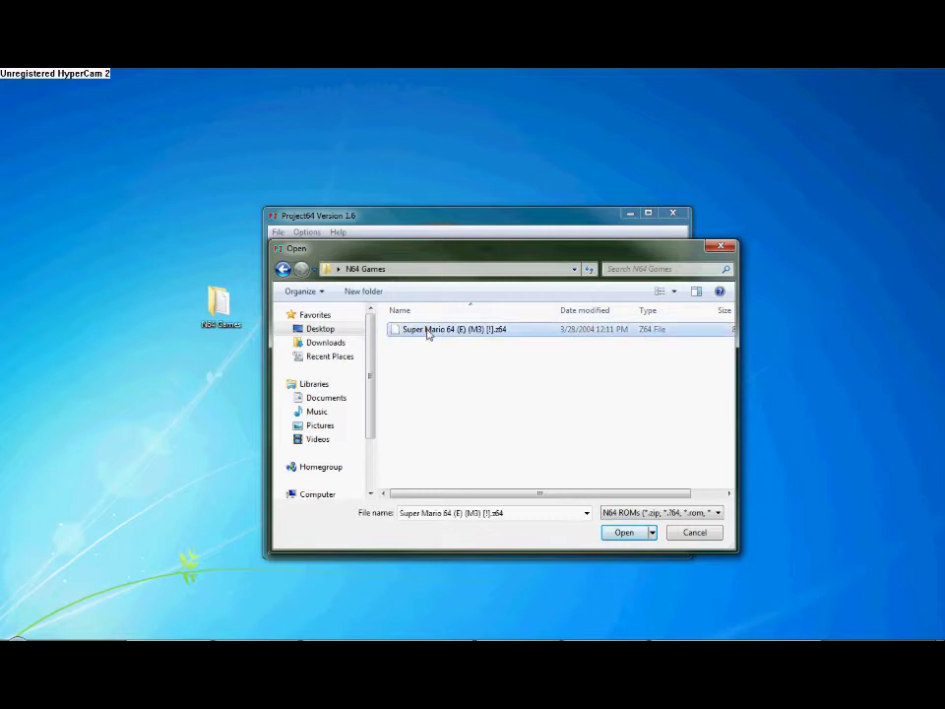
{"action": "double_click", "coordinate": [429, 330]}
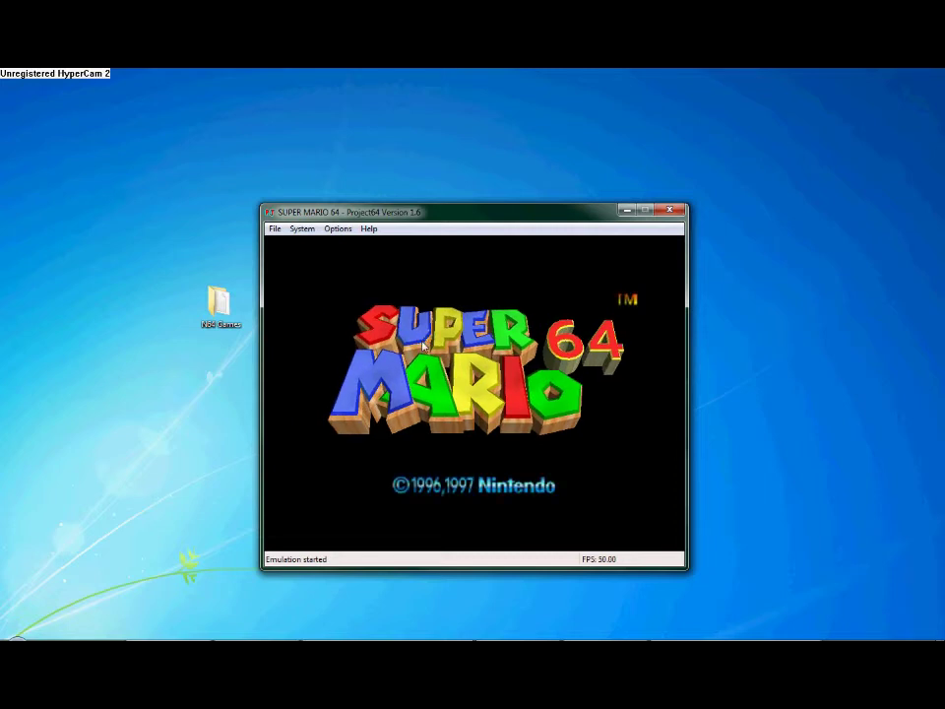
Open the controller plugin configuration and set Game Device to the XBOX 360 controller
{"action": "left_click", "coordinate": [347, 232]}
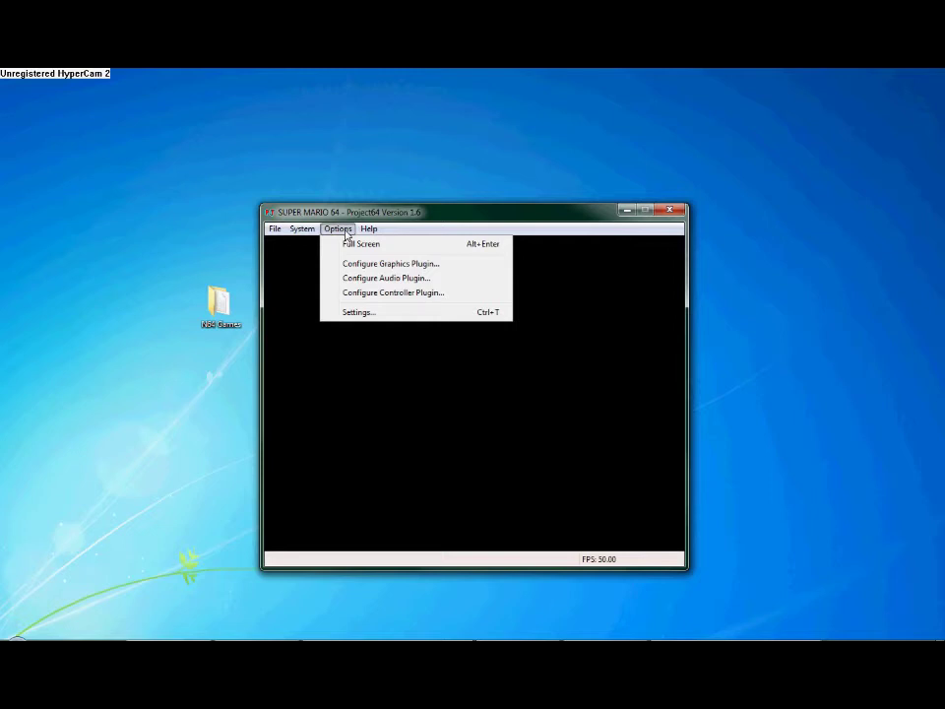
{"action": "left_click", "coordinate": [433, 293]}
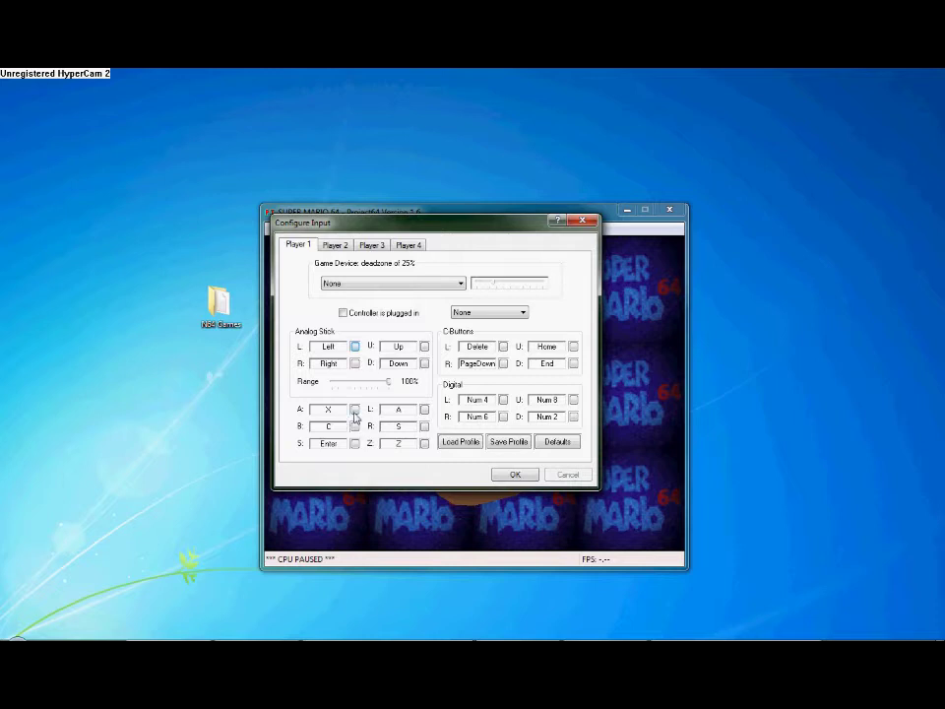
{"action": "left_click", "coordinate": [406, 285]}
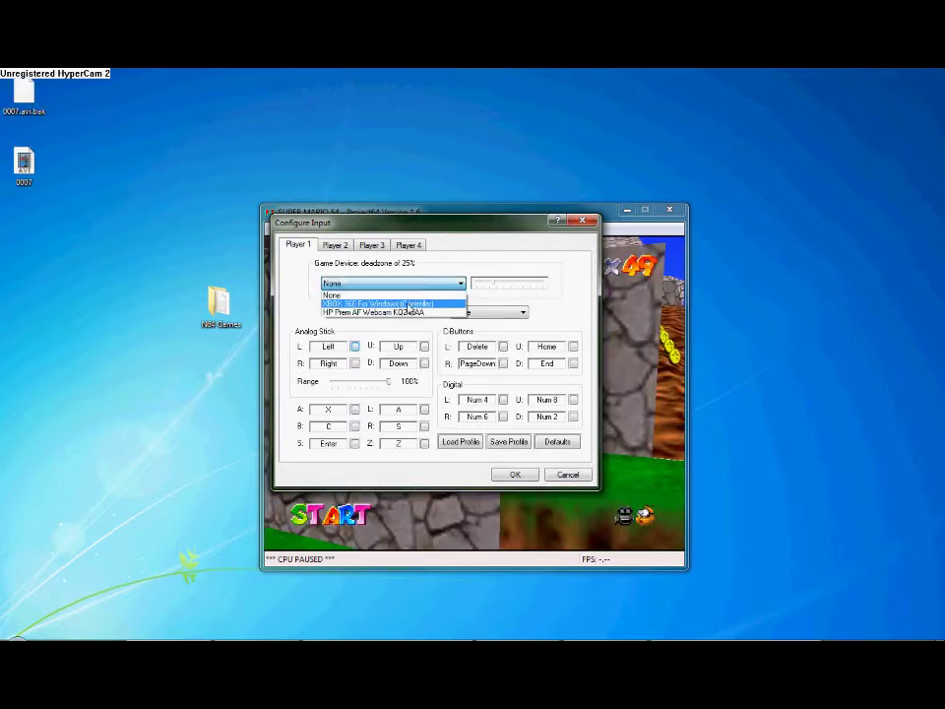
{"action": "left_click", "coordinate": [407, 304]}
Map the analog stick and the A, B, Start, Z and R buttons to the controller
{"action": "left_click", "coordinate": [354, 346]}
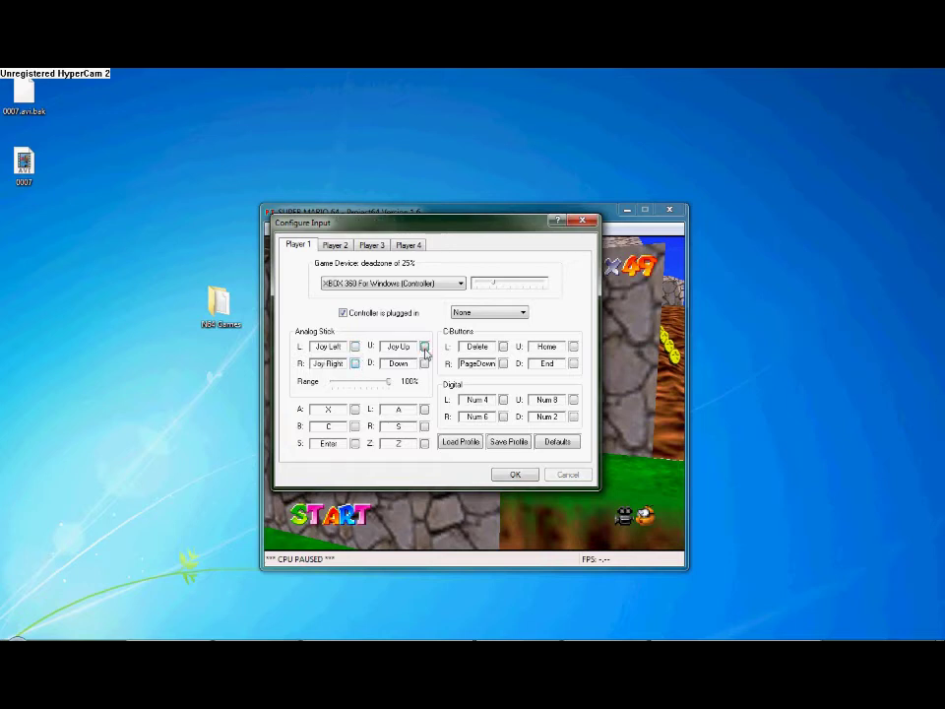
{"action": "left_click", "coordinate": [356, 409]}
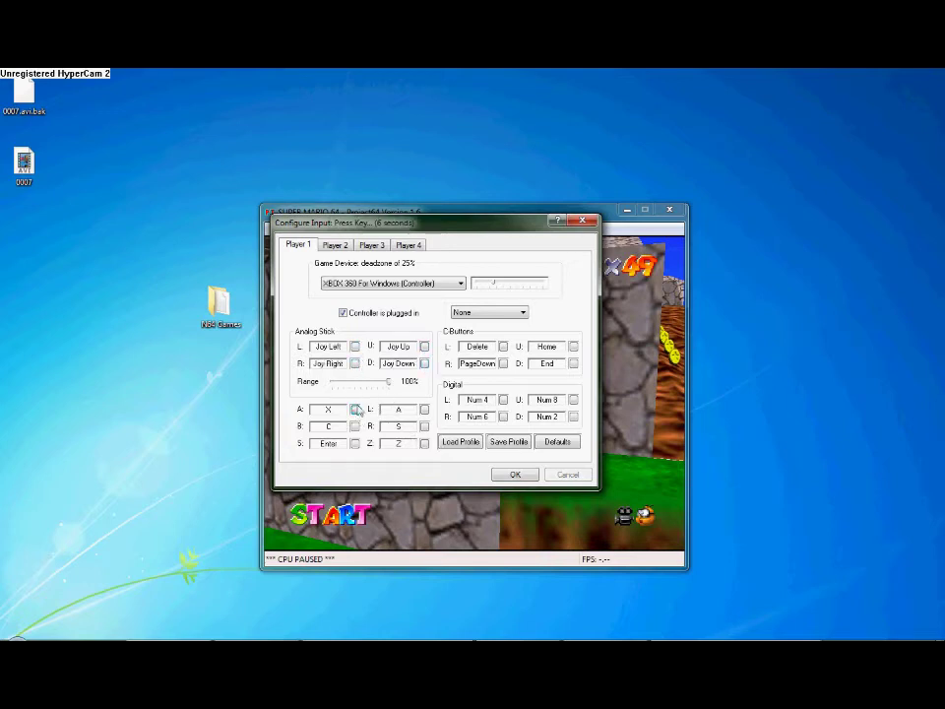
{"action": "left_click", "coordinate": [355, 425]}
{"action": "left_click", "coordinate": [354, 443]}
{"action": "left_click", "coordinate": [424, 443]}
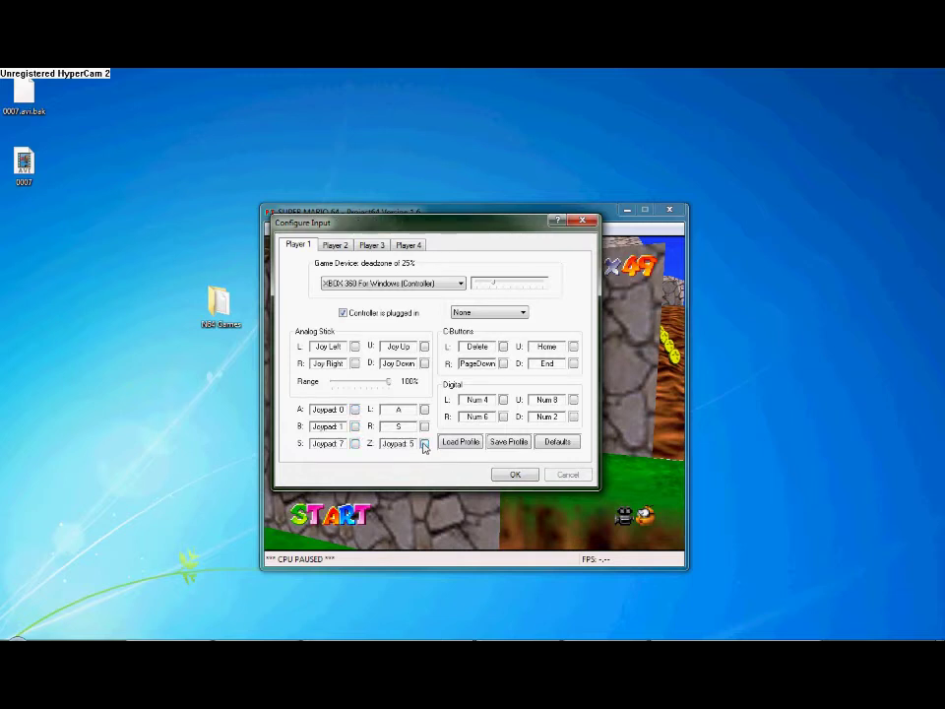
{"action": "left_click", "coordinate": [424, 426]}
{"action": "key", "text": "z"}
Map the C-buttons to the right stick and the D-pad directions, then save the mapping
{"action": "left_click", "coordinate": [504, 349]}
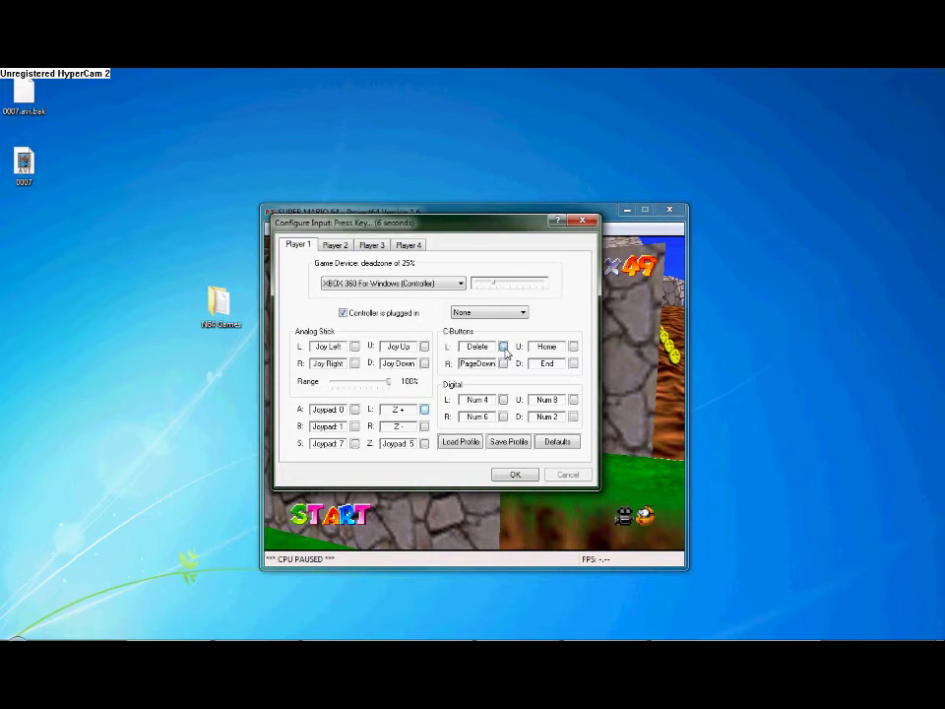
{"action": "left_click", "coordinate": [573, 347]}
{"action": "left_click", "coordinate": [573, 363]}
{"action": "left_click", "coordinate": [503, 363]}
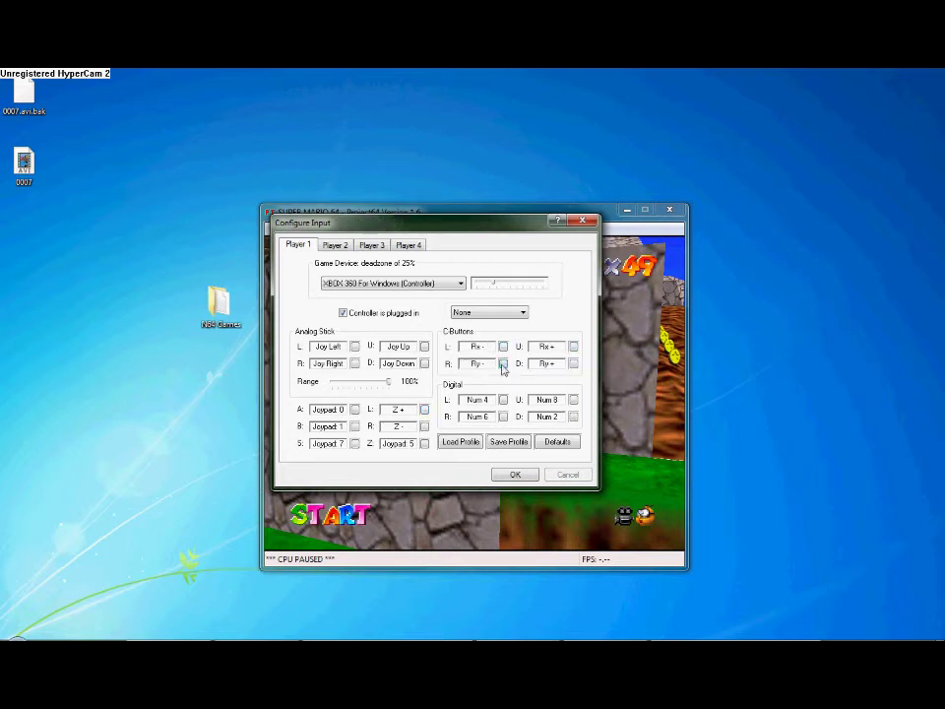
{"action": "left_click", "coordinate": [503, 400]}
{"action": "left_click", "coordinate": [503, 416]}
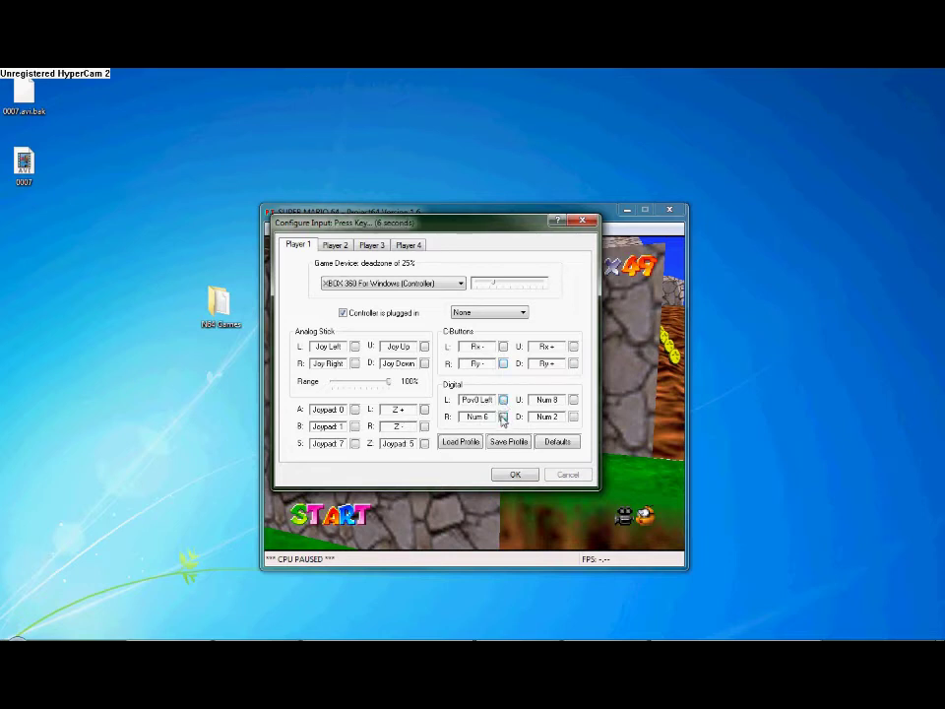
{"action": "left_click", "coordinate": [573, 400]}
{"action": "left_click", "coordinate": [573, 416]}
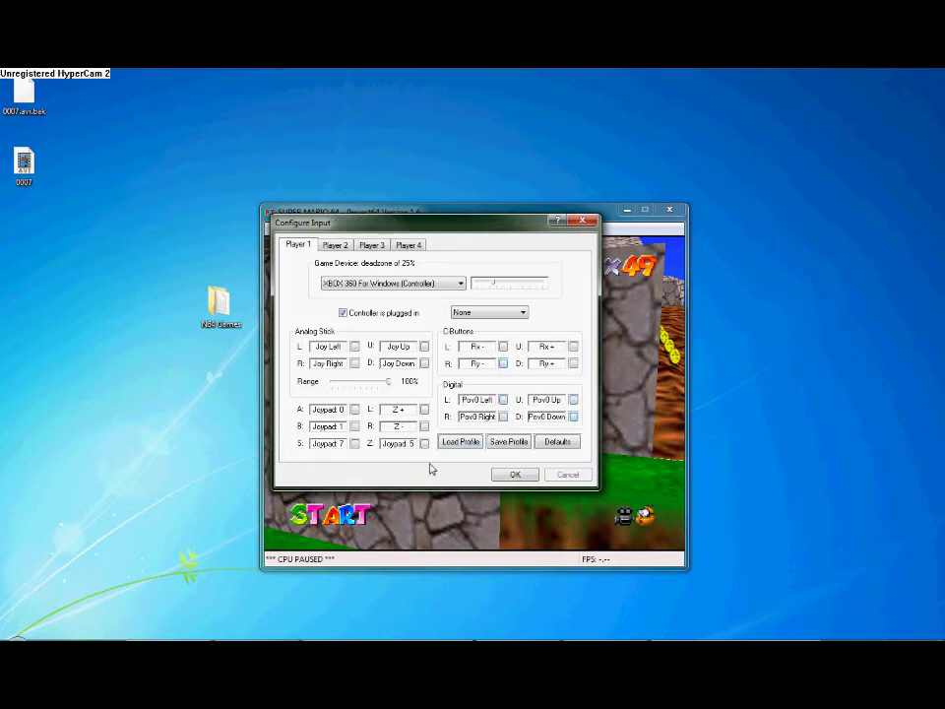
{"action": "left_click", "coordinate": [515, 475]}
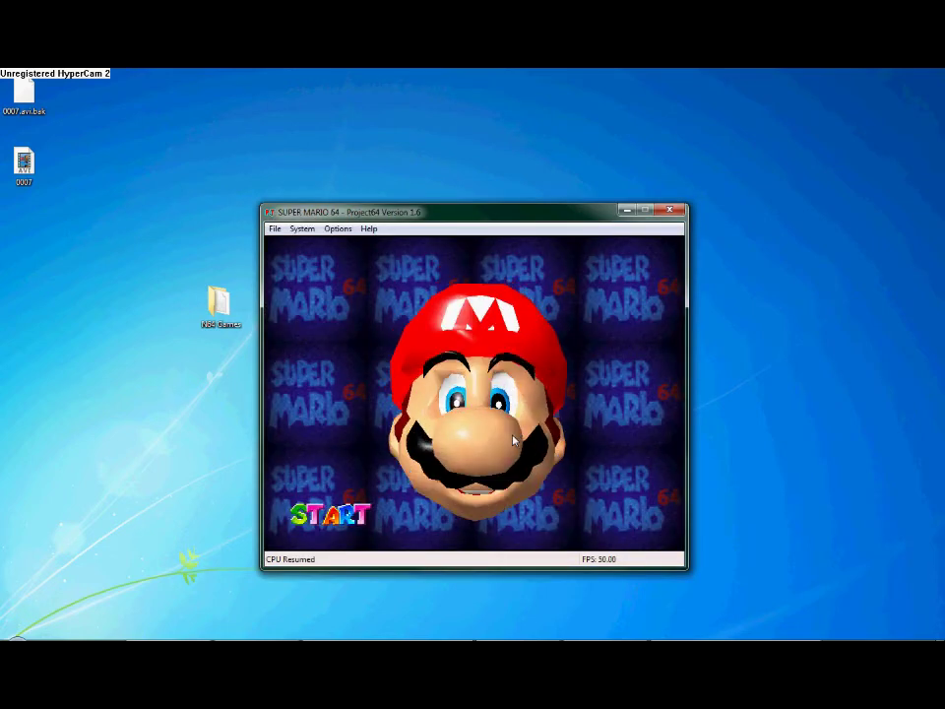
Start the game, pick the Mario A save, and run and jump Mario toward the castle
{"action": "key", "text": "Return"}
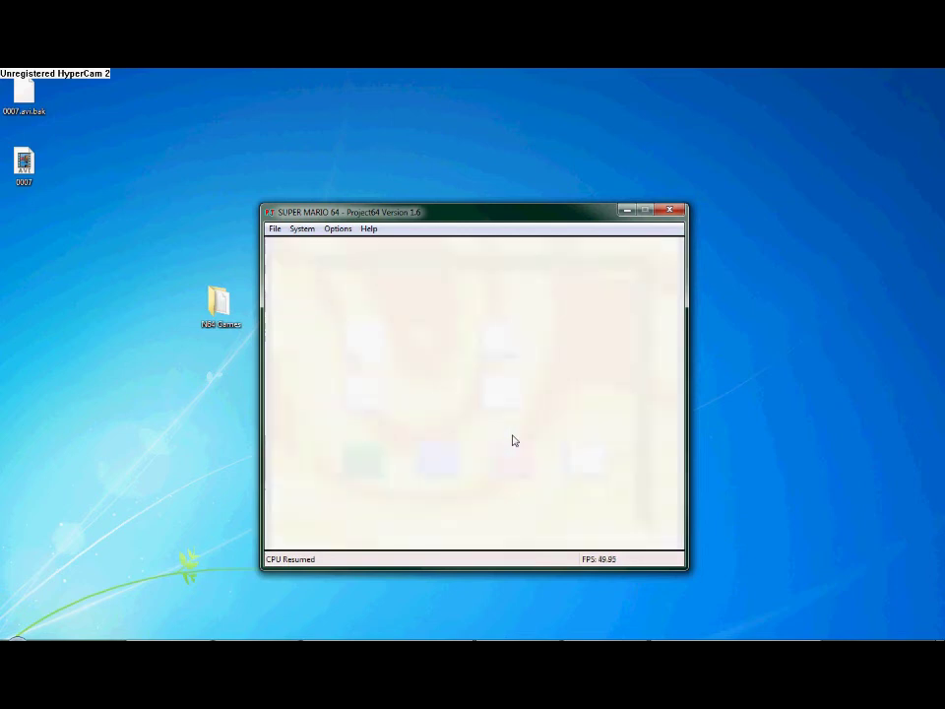
{"action": "key", "text": "Return"}
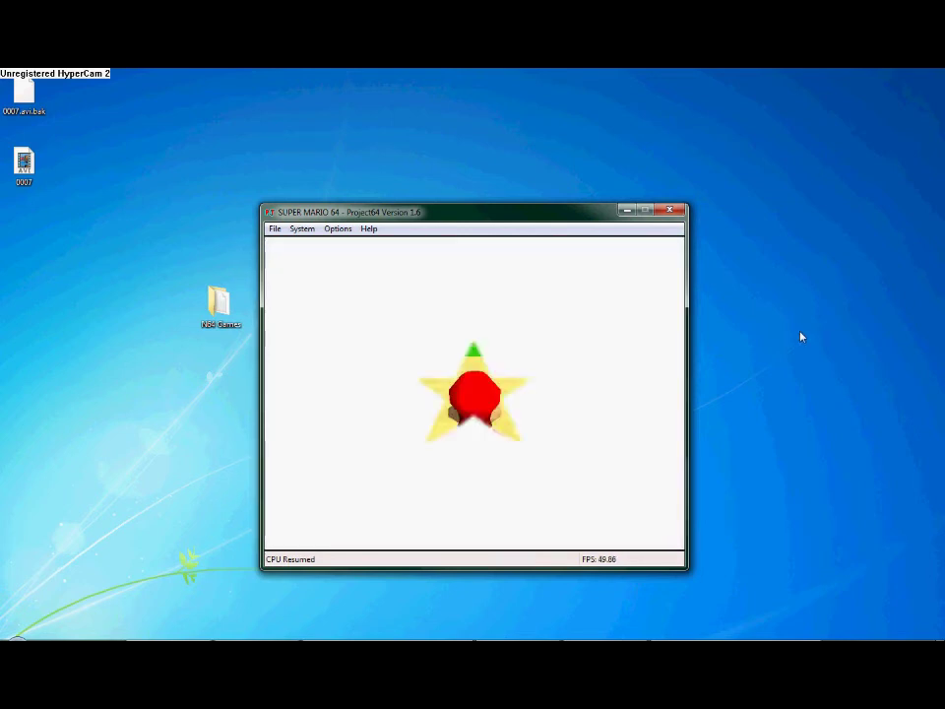
{"action": "key", "text": "Up"}
{"action": "key", "text": "x"}
{"action": "key", "text": "Up"}
{"action": "key", "text": "x"}
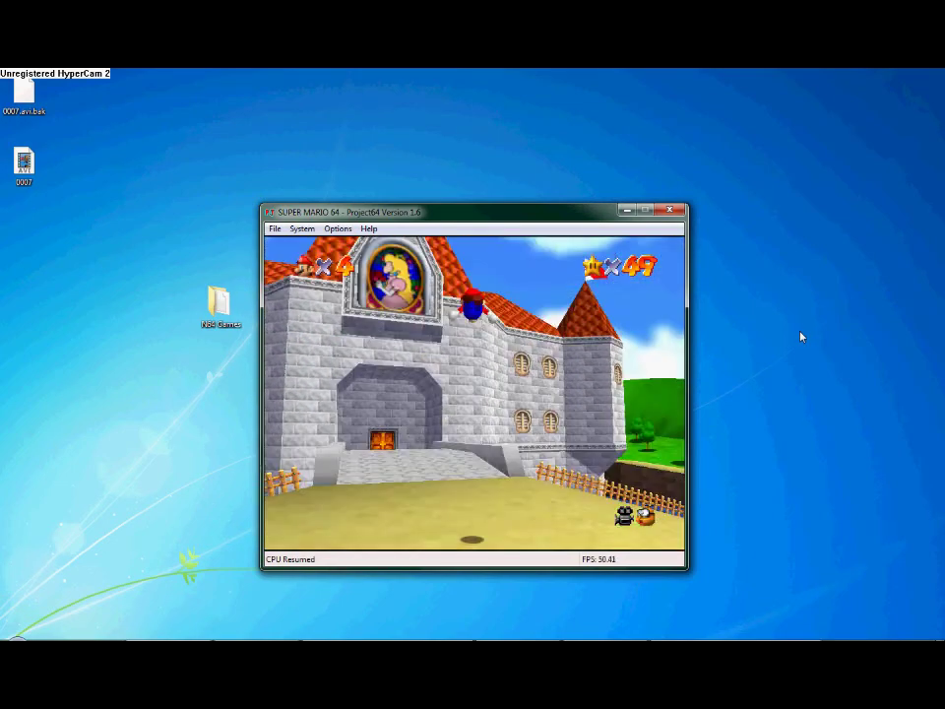
Run Mario around the courtyard and sandy path, jumping beside the stained-glass window
{"action": "key", "text": "Up"}
{"action": "key", "text": "Down"}
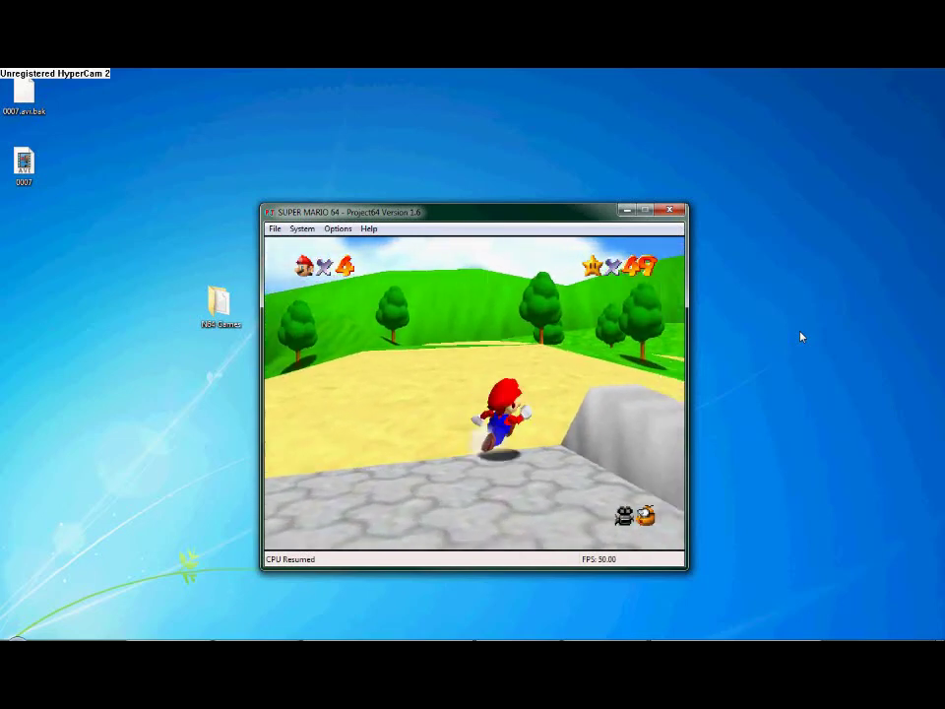
{"action": "key", "text": "Down"}
{"action": "key", "text": "x"}
{"action": "key", "text": "Up"}
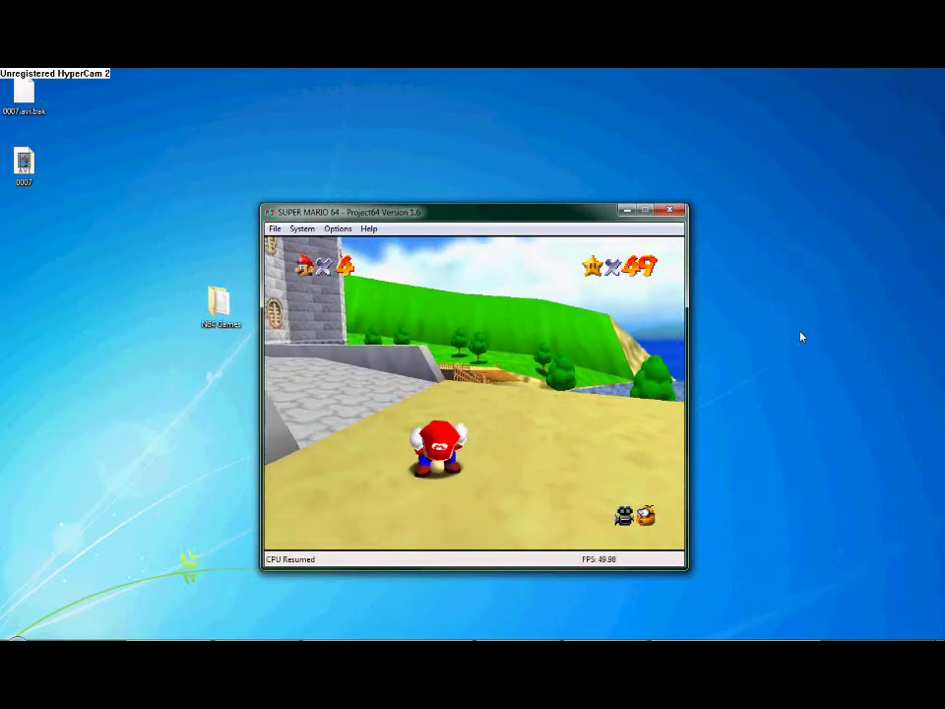
{"action": "key", "text": "x"}
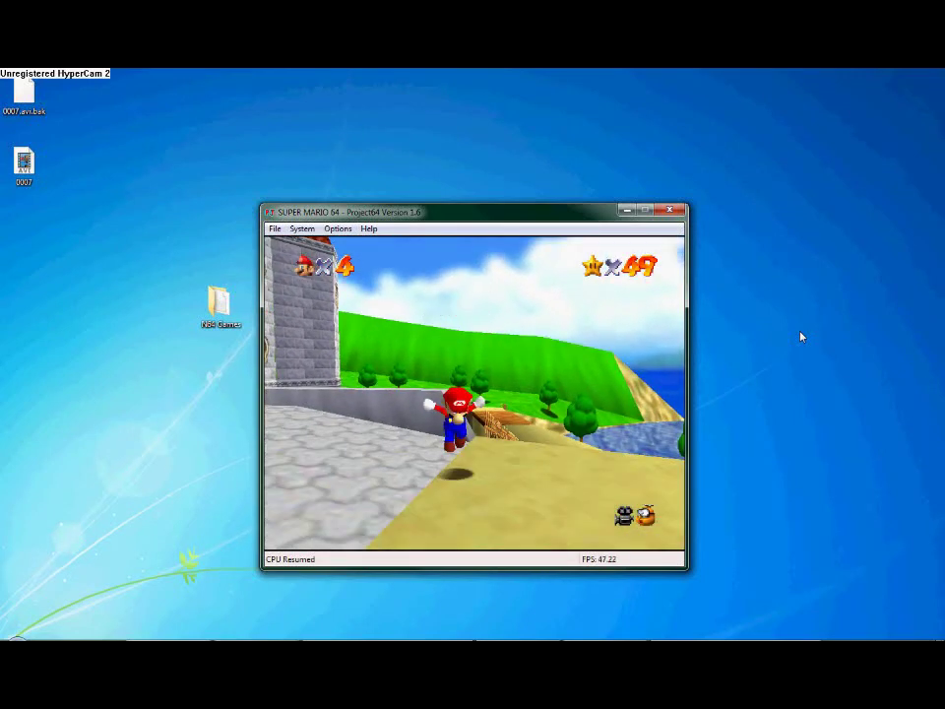